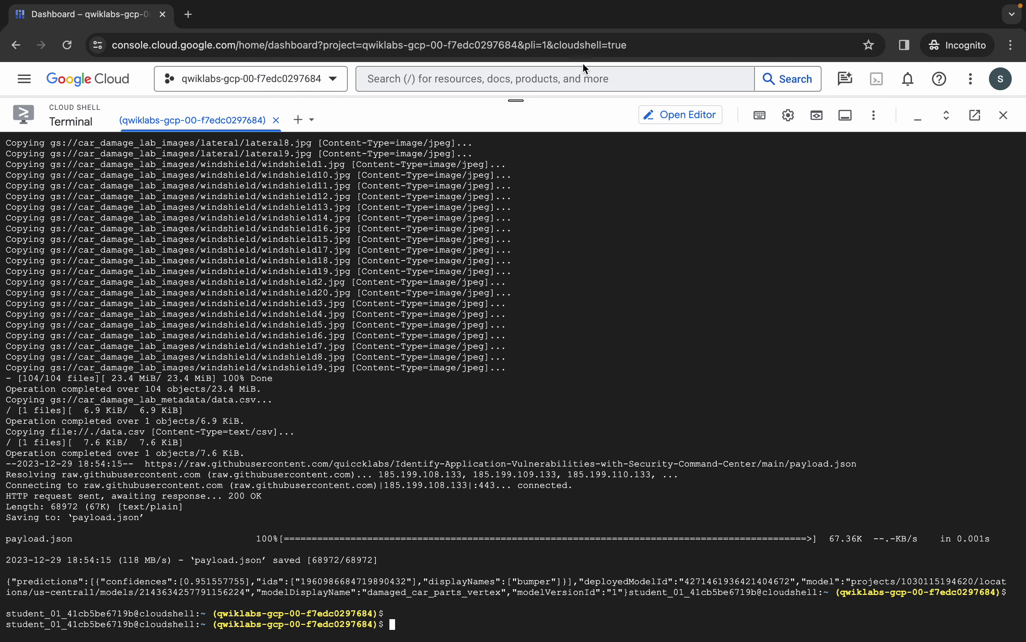
- Search the console for Vertex AI, open it in a new browser tab, and enable all recommended APIs
click(582, 75)
text(ver)
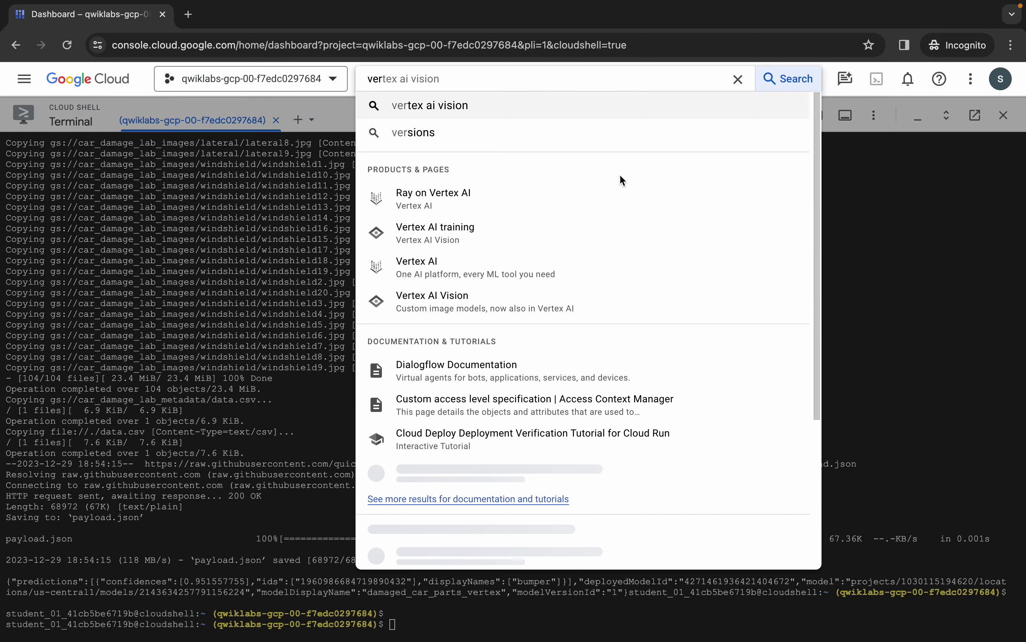
middle_click(488, 268)
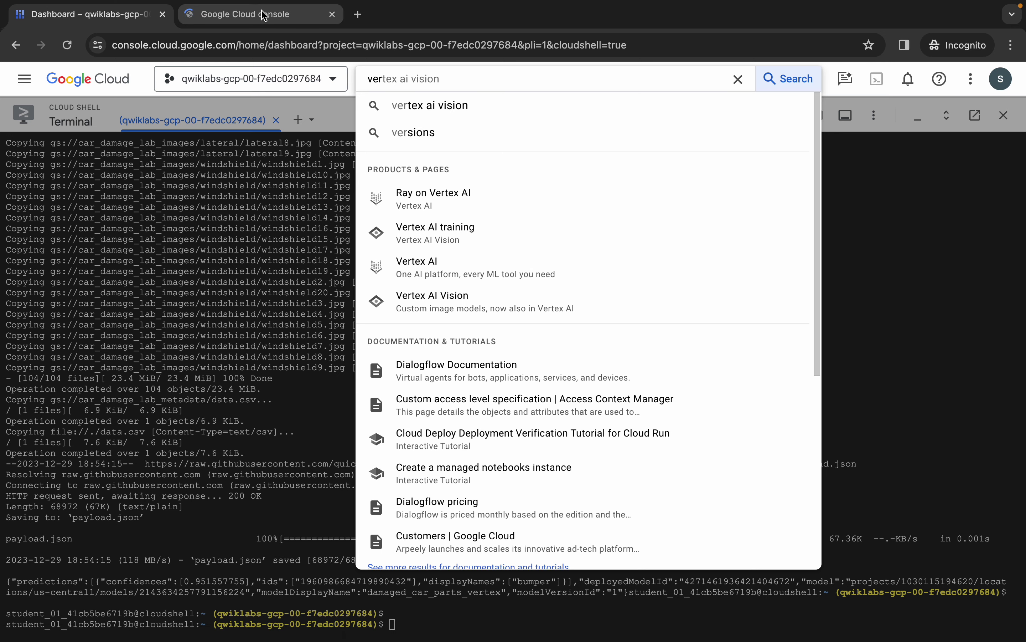
click(276, 11)
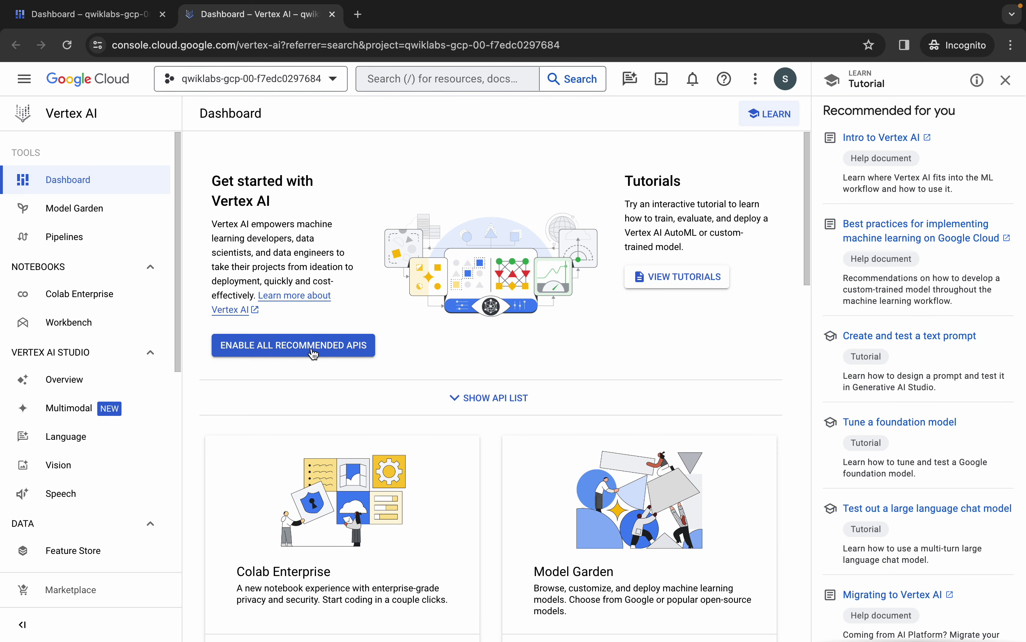
click(312, 354)
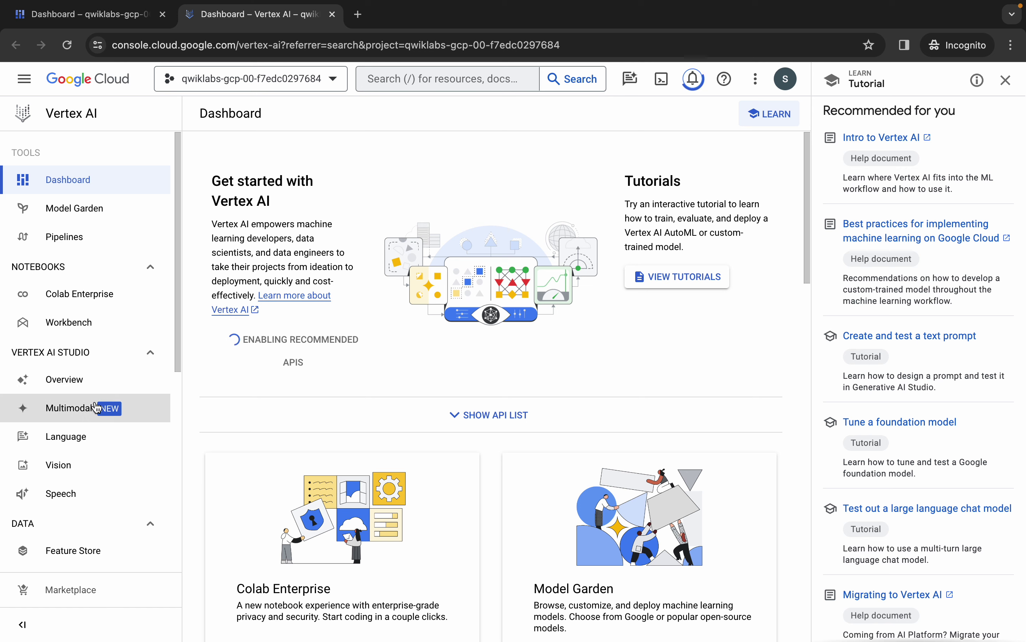
- Open the Vertex AI Datasets page and start creating a new dataset
scroll(83, 461, down, 2)
scroll(85, 461, down, 2)
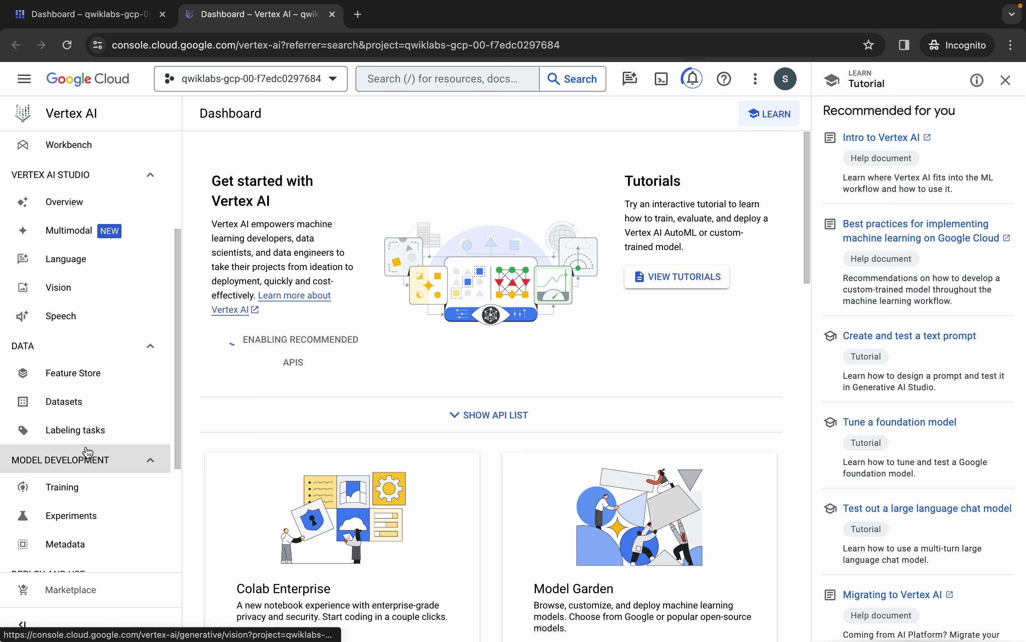
click(73, 408)
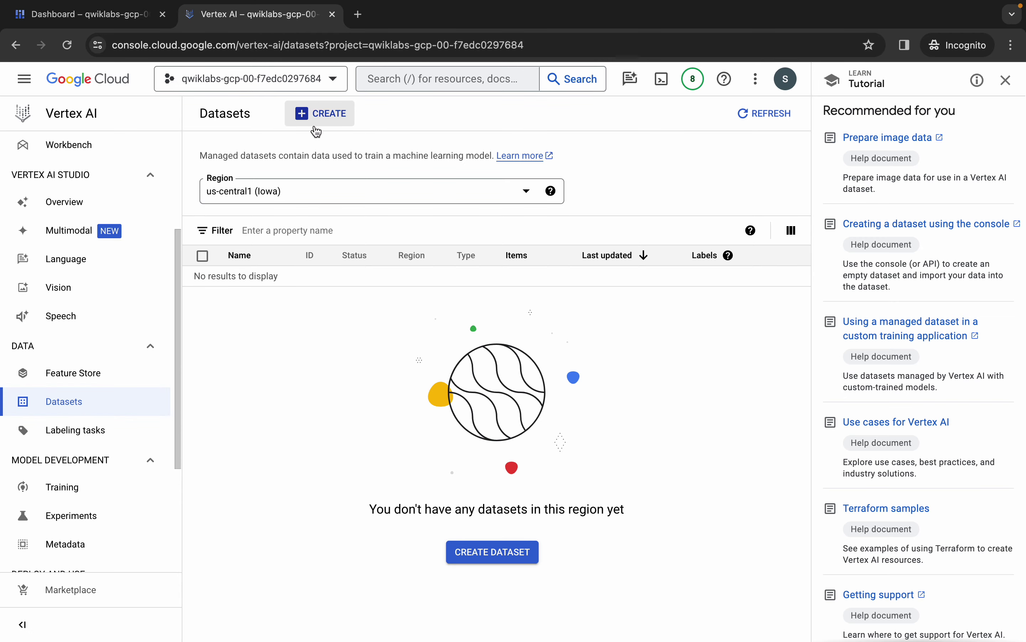
click(321, 122)
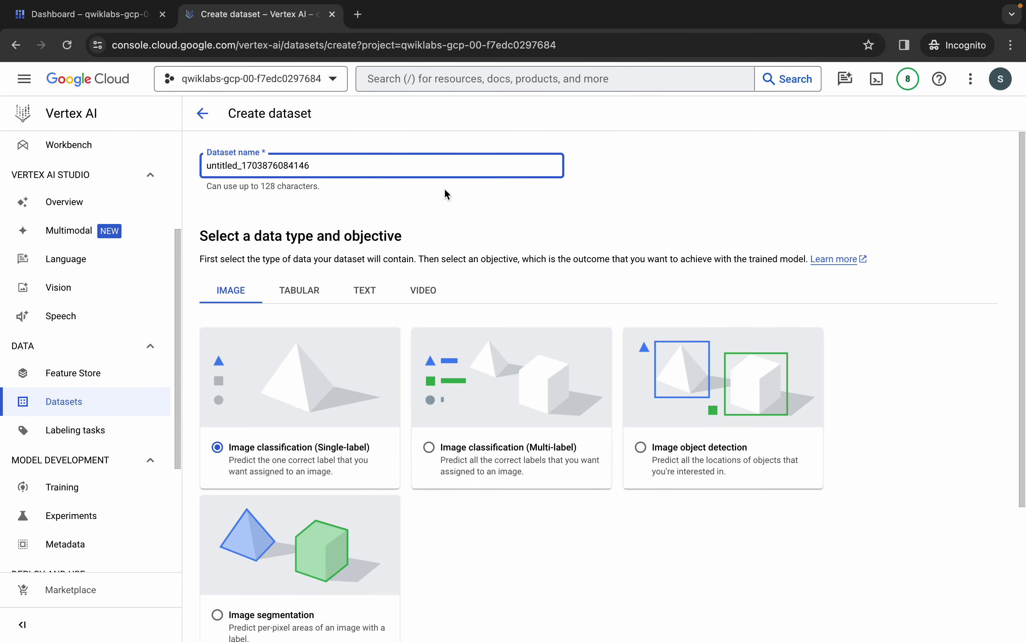
- Copy the dataset name from Task 2 of the Cloud Skills Boost lab instructions and name the new dataset damaged_car_parts
key(ctrl+Left)
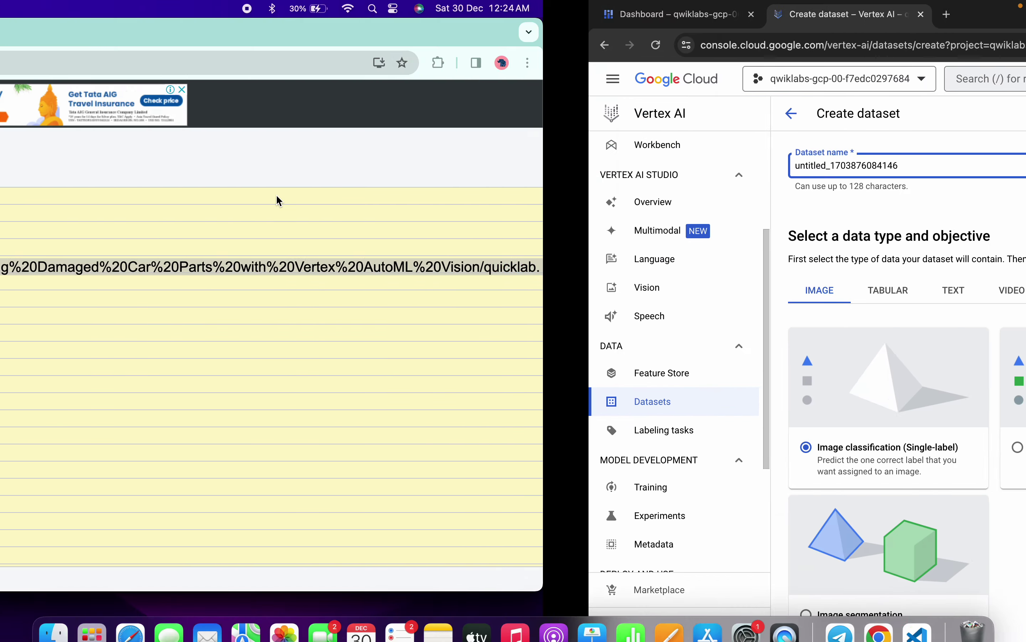
click(179, 35)
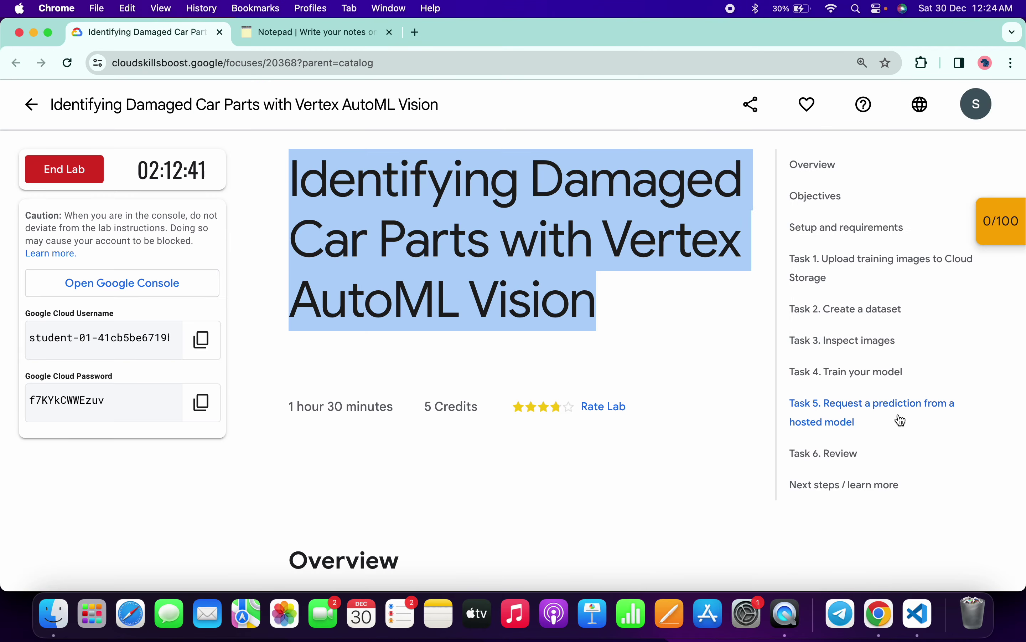
click(842, 312)
scroll(609, 442, down, 20)
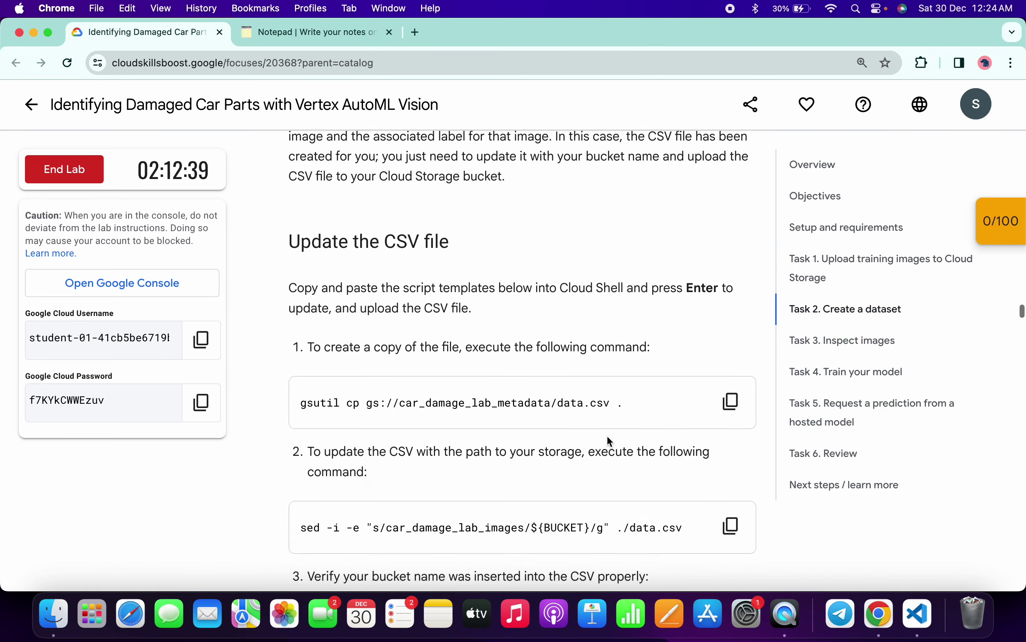
scroll(610, 436, up, 5)
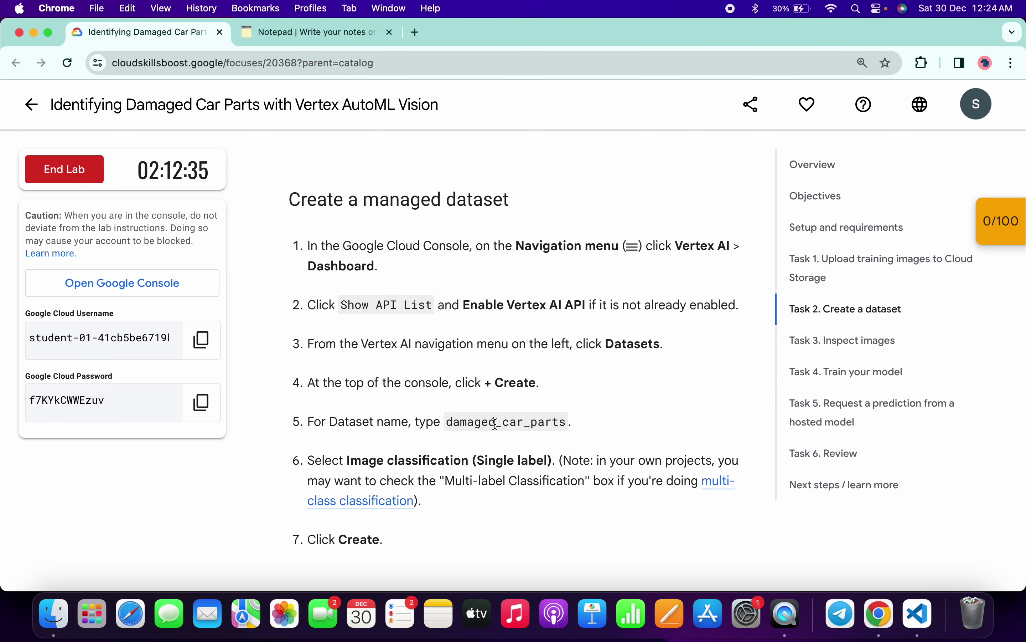
double_click(496, 423)
key(super+c)
key(ctrl+Right)
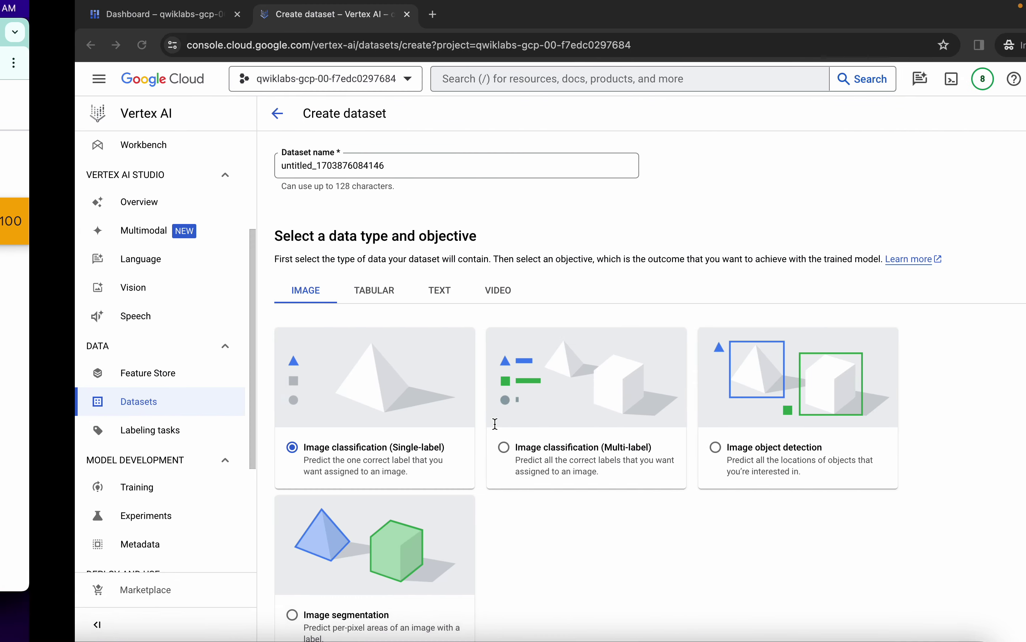
key(super+a)
key(super+v)
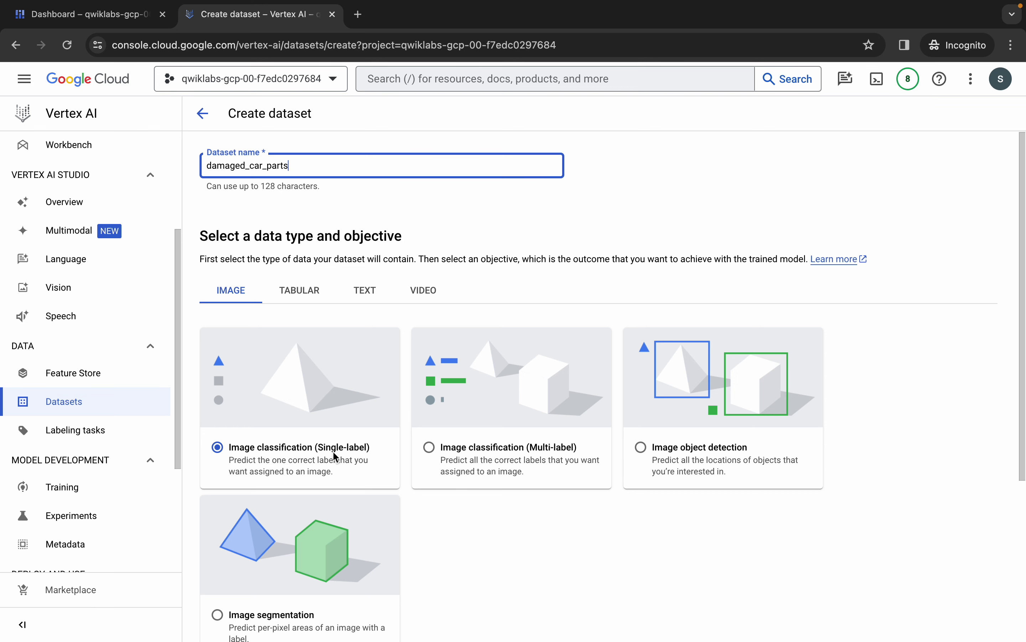
- Check the lab's managed dataset instructions and create the dataset with Image classification (Single-label) in region us-central1 (Iowa)
scroll(332, 451, down, 5)
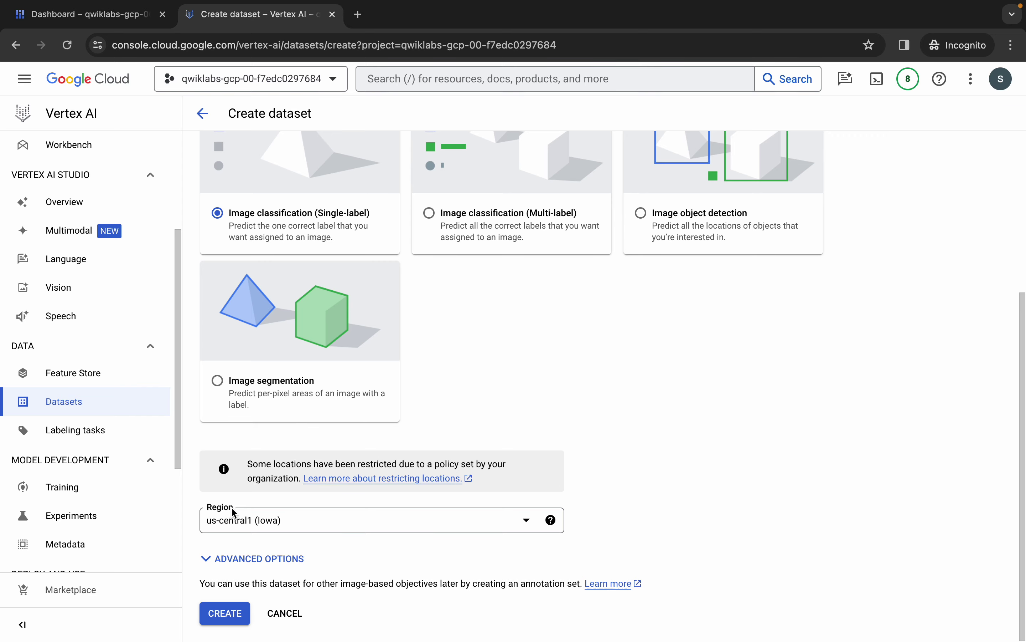
key(ctrl+Left)
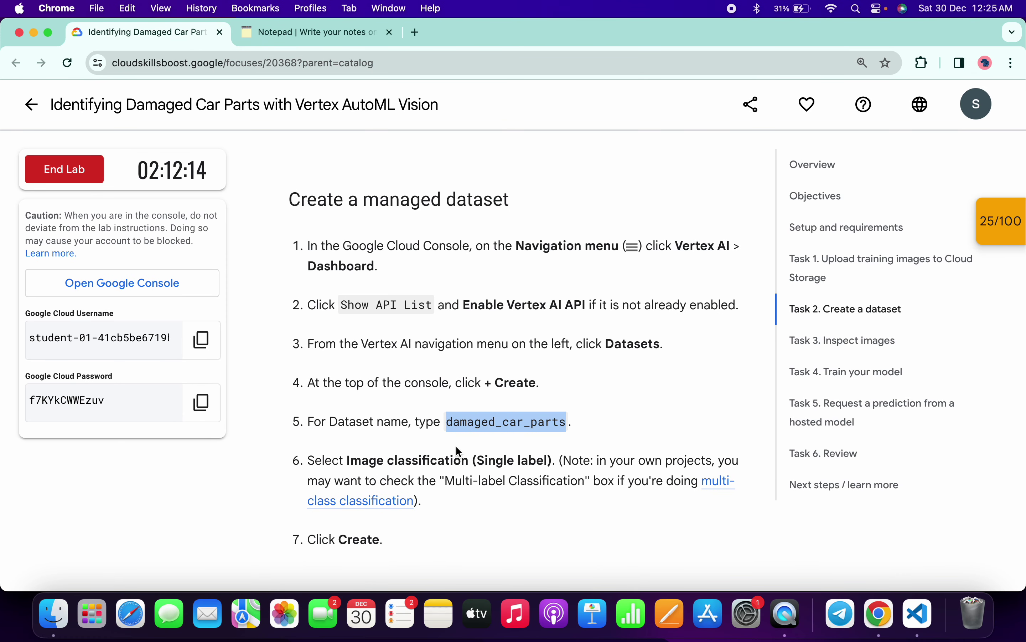
scroll(457, 446, down, 2)
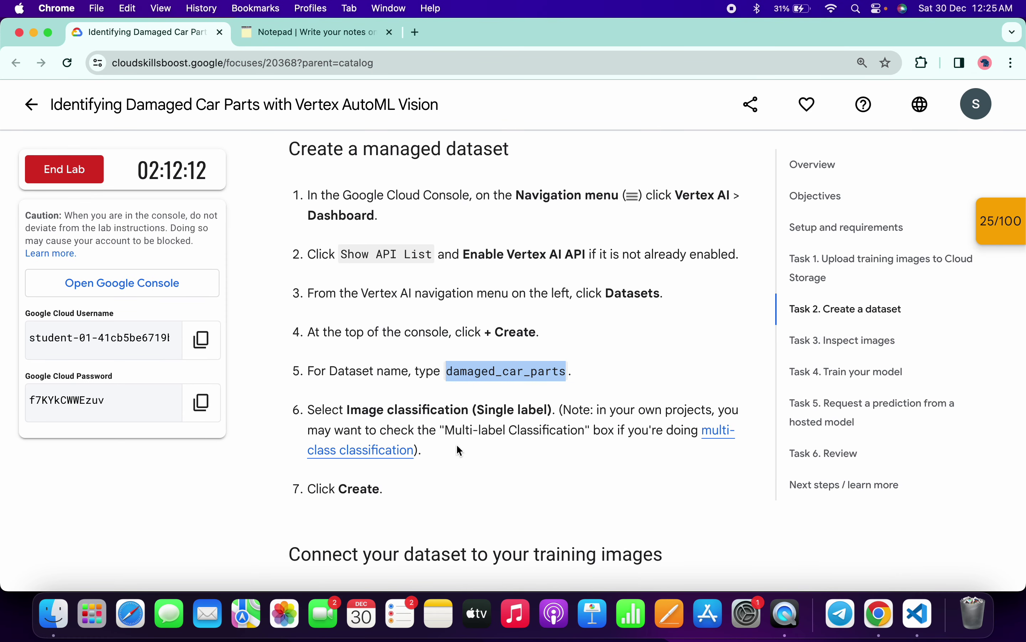
scroll(456, 446, up, 1)
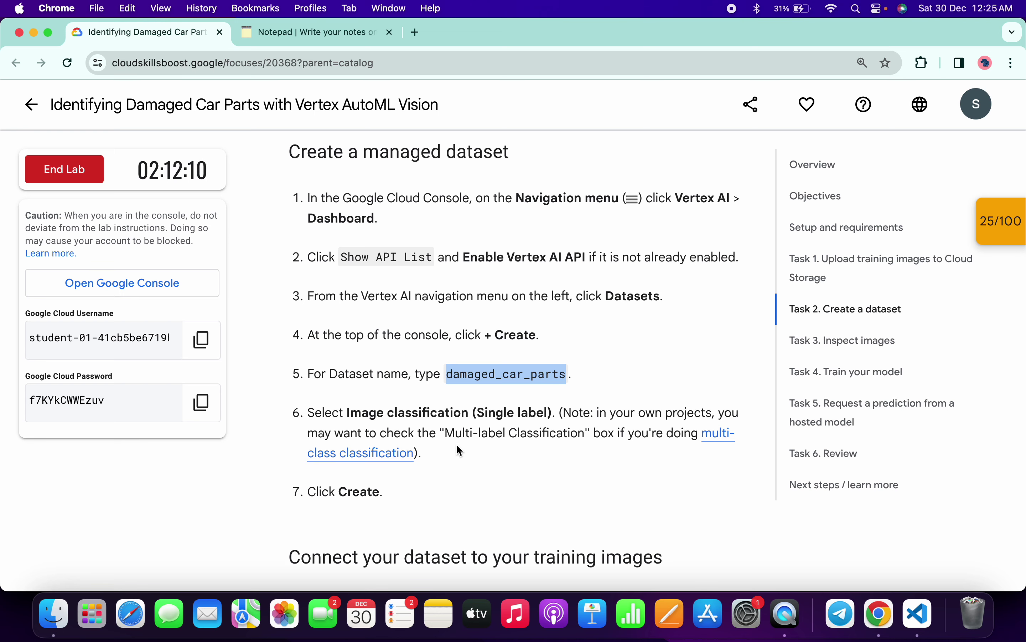
key(ctrl+Right)
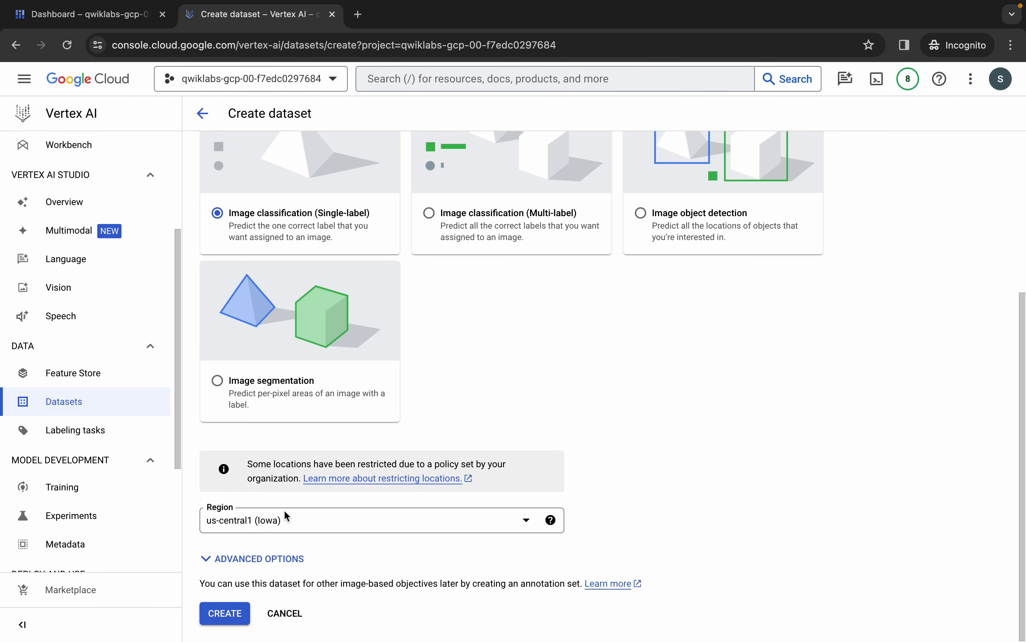
click(229, 615)
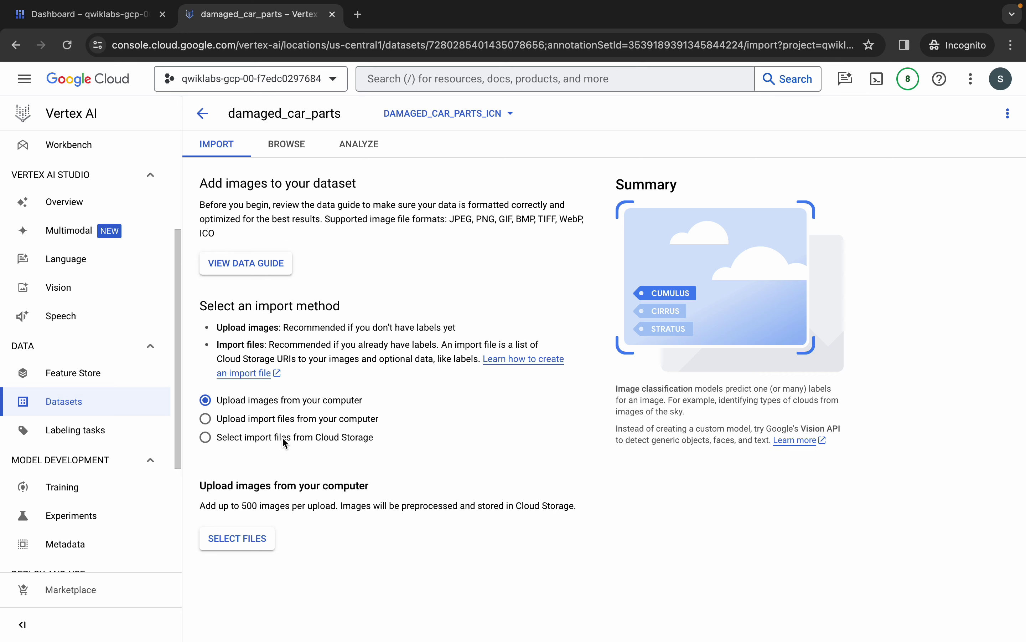
- Import data.csv from the Cloud Storage bucket qwiklabs-gcp-00-f7edc0297684 into the dataset with the Default data split
click(207, 438)
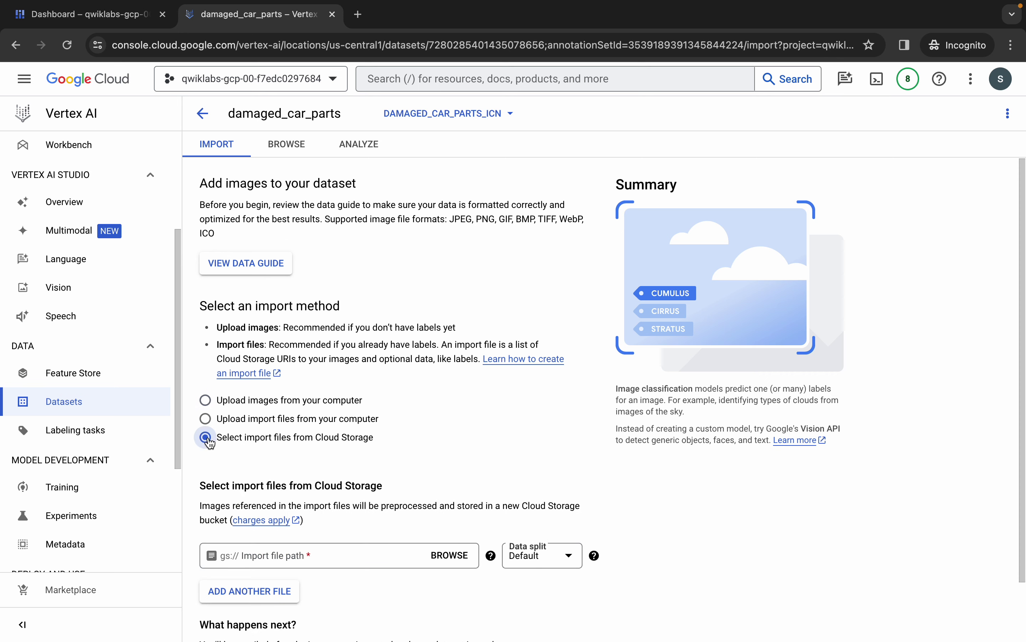
click(456, 561)
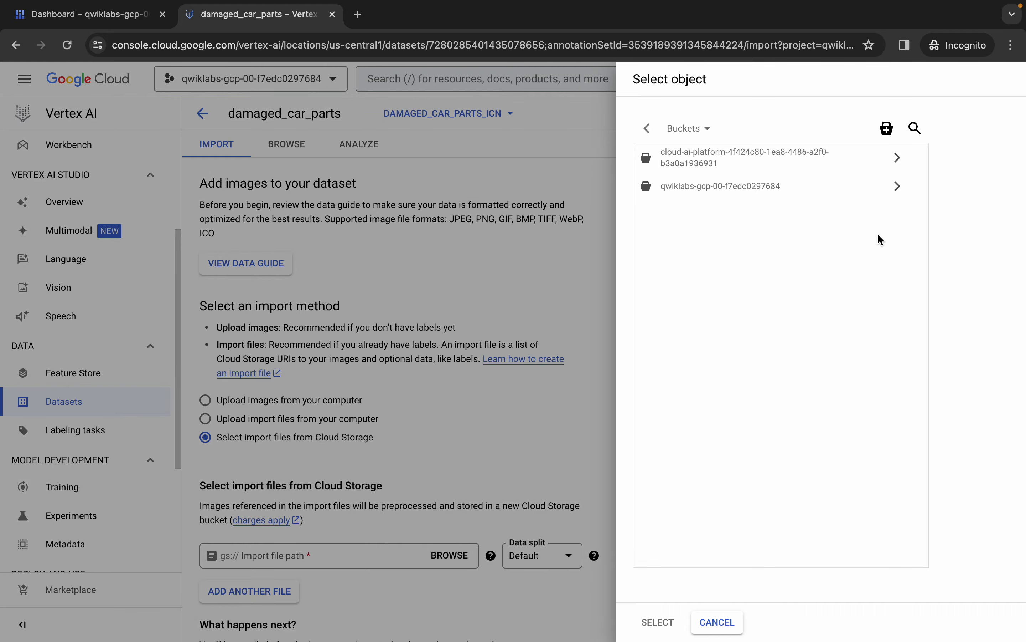
click(895, 194)
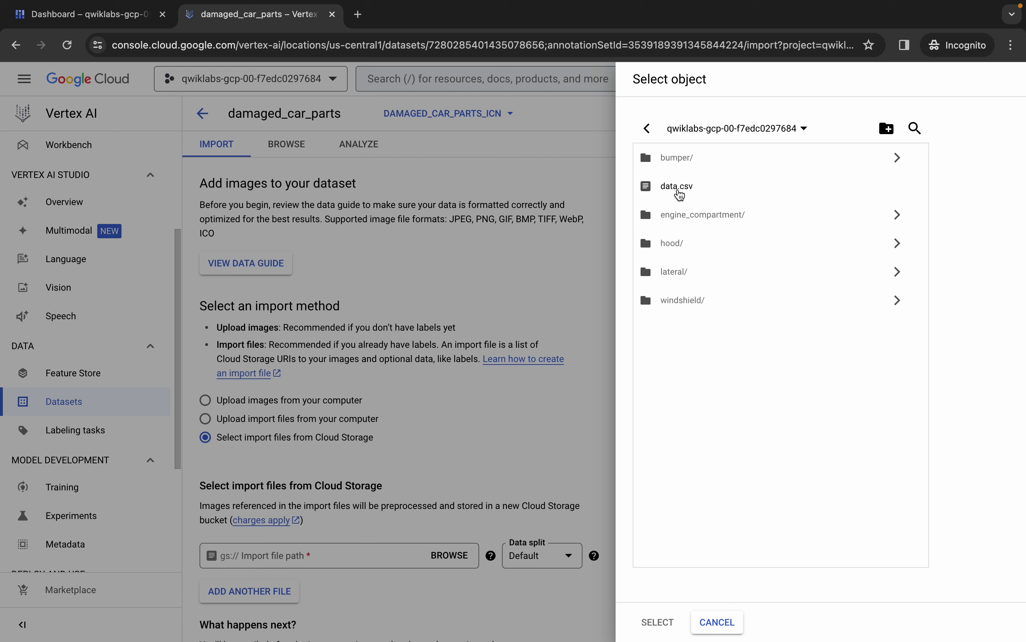
click(680, 194)
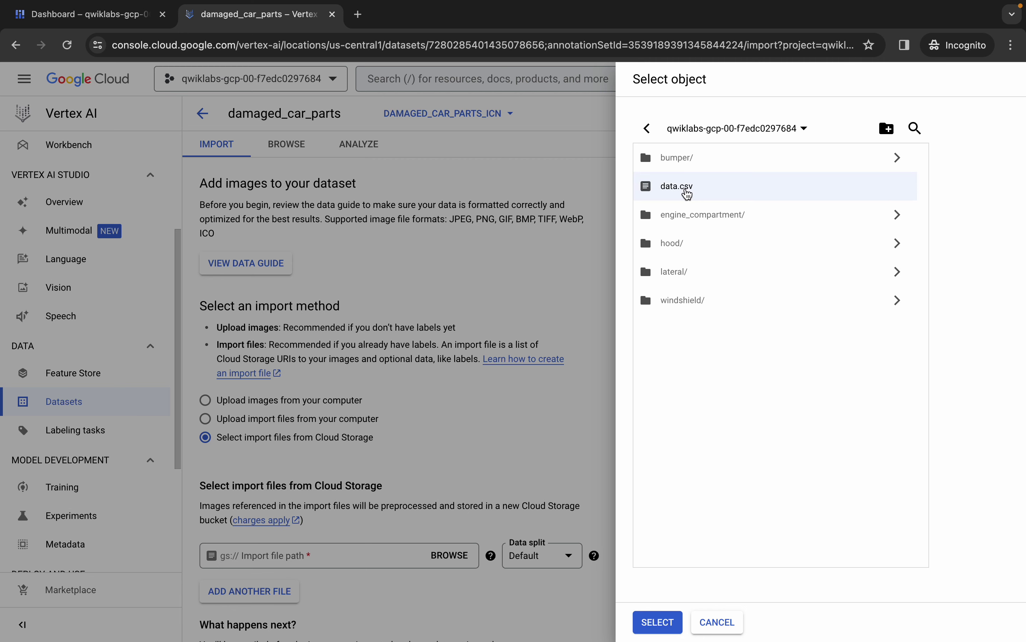
click(666, 622)
scroll(462, 490, down, 2)
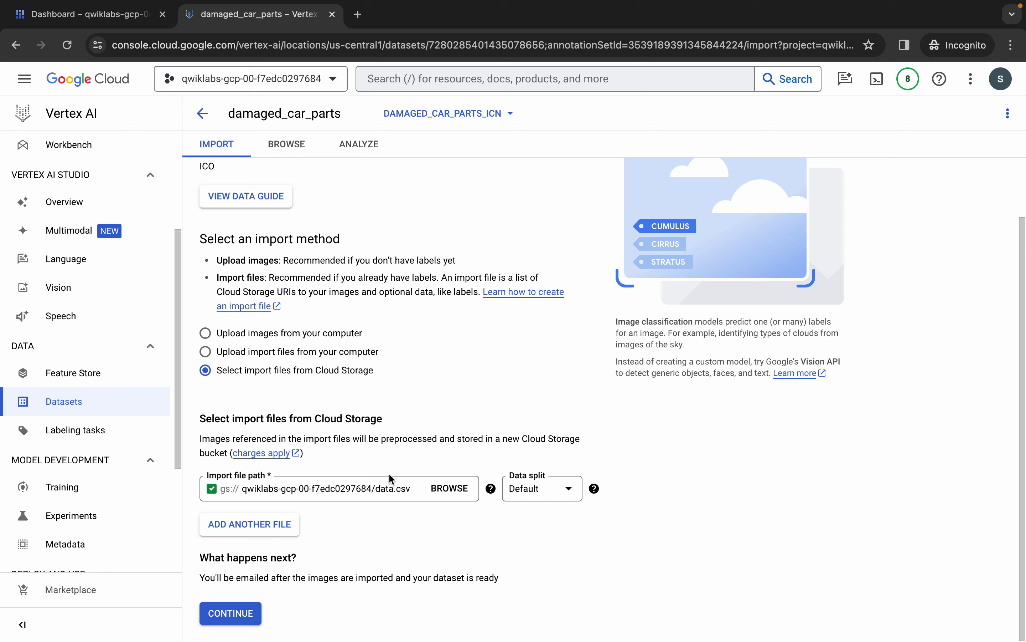
click(242, 618)
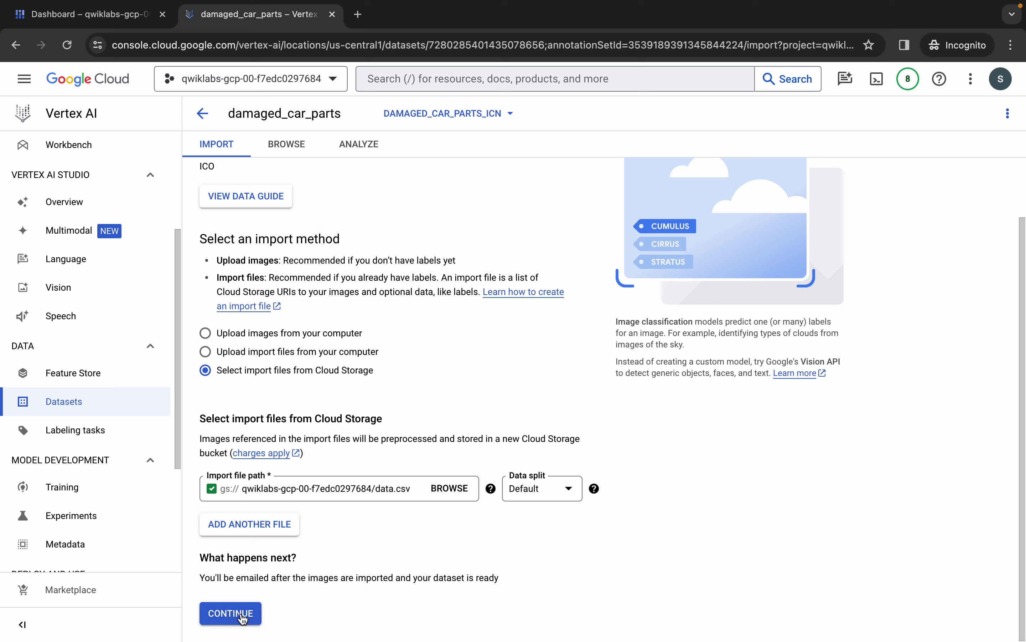